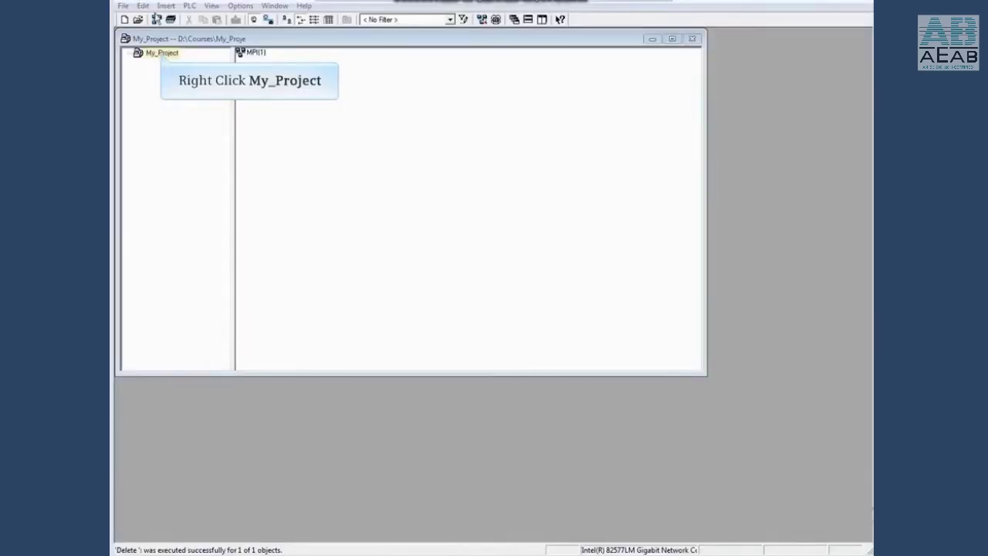
Insert a SIMATIC 300 station named My_Station into My_Project and open it to show its Hardware object
right_click(161, 53)
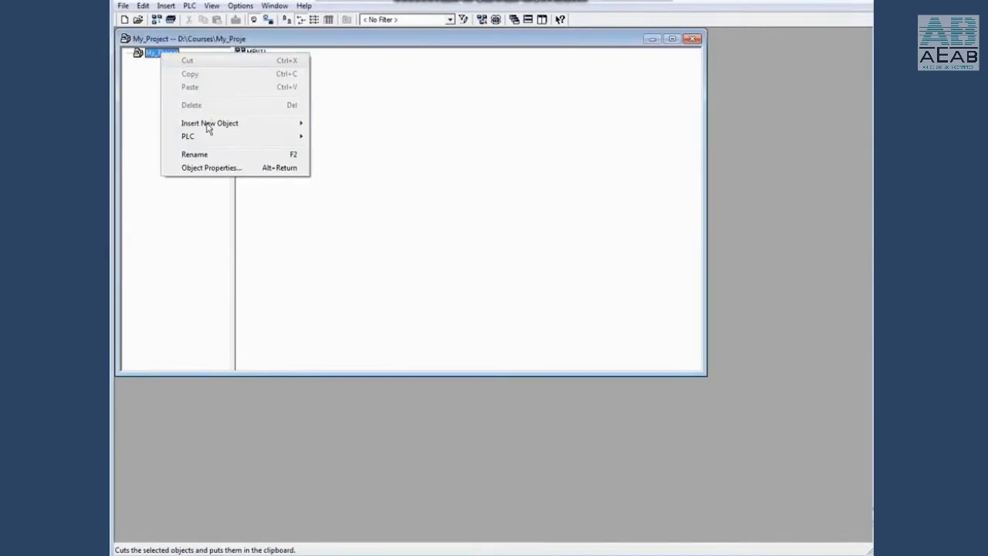
mouse_move(207, 128)
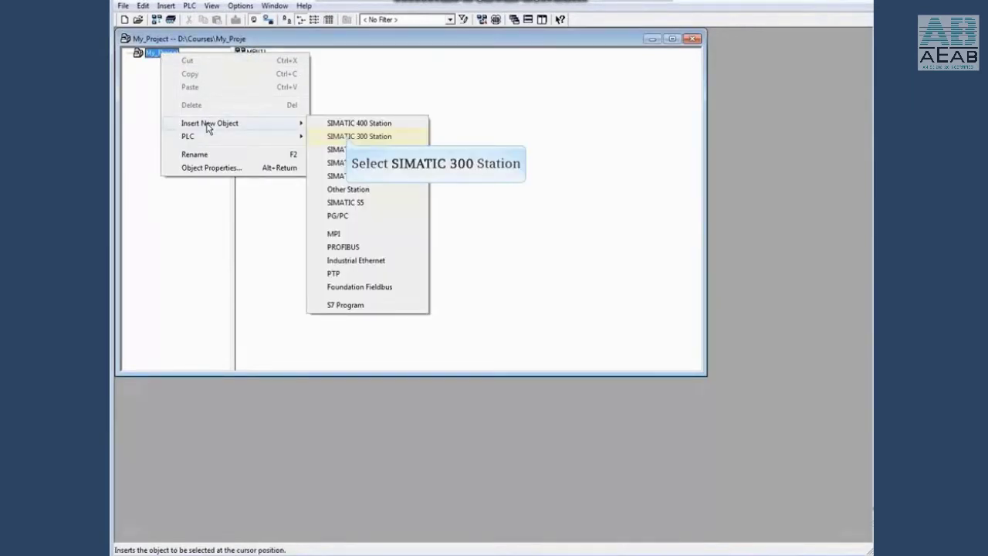
left_click(347, 136)
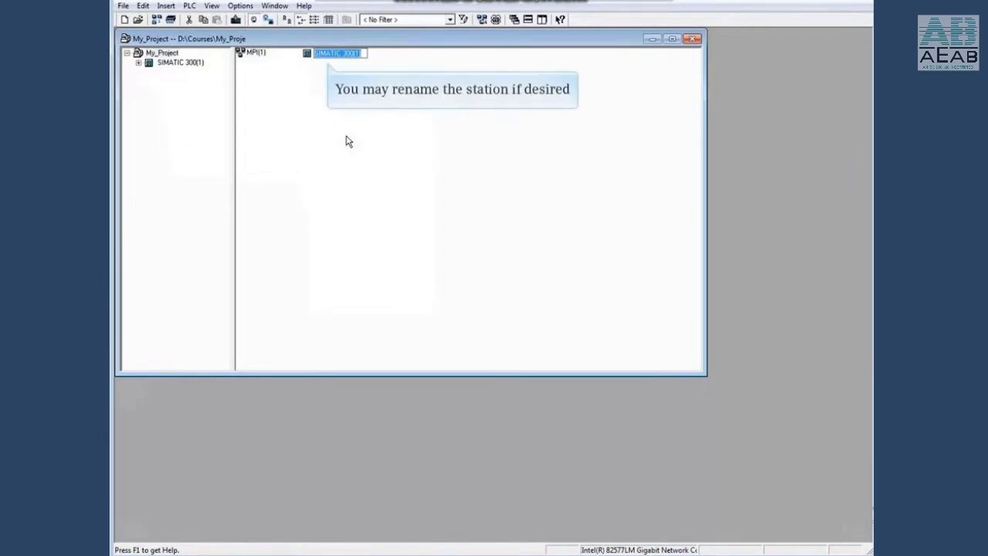
type("My_Station")
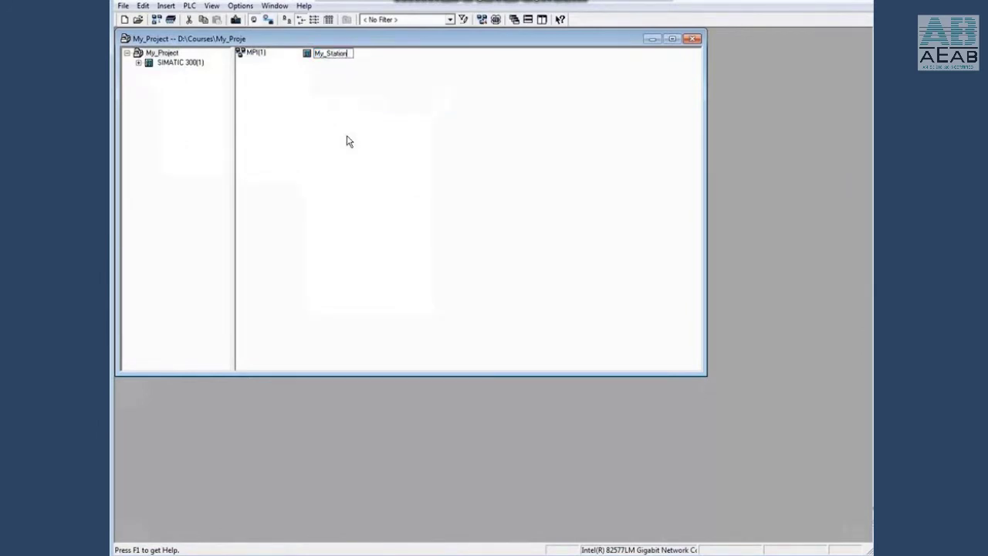
key("Return")
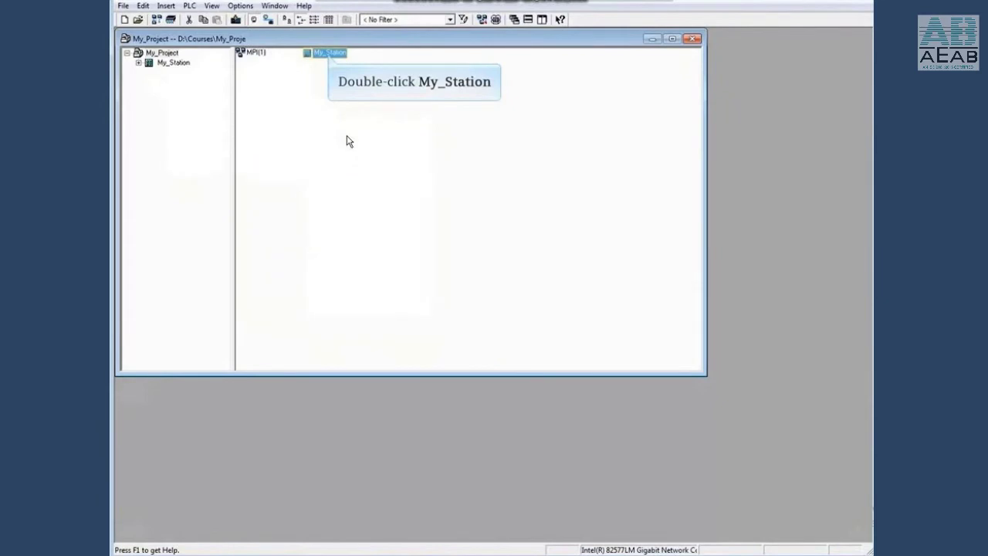
double_click(330, 54)
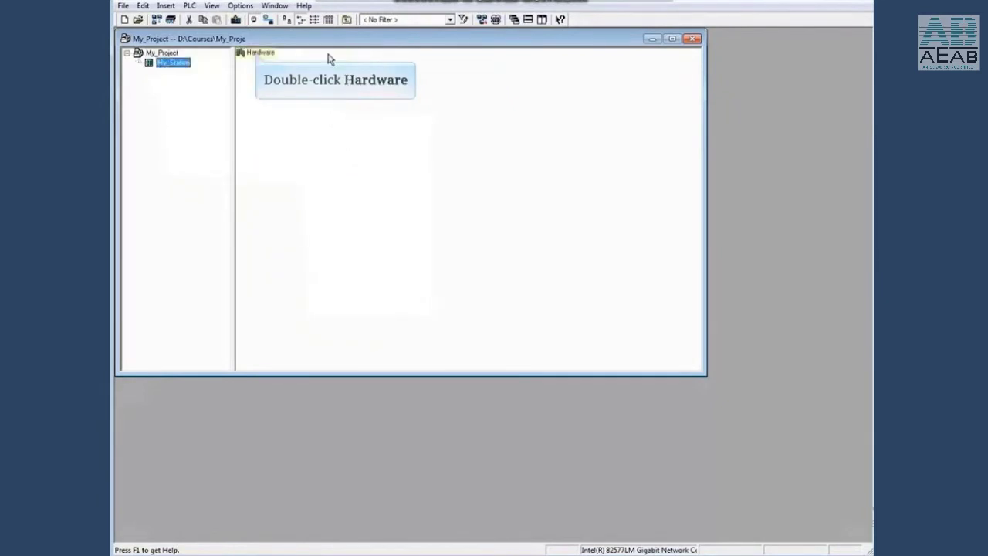
Open the station's hardware and insert a Rail rack (0) UR, enlarged to show all 11 slots
double_click(257, 55)
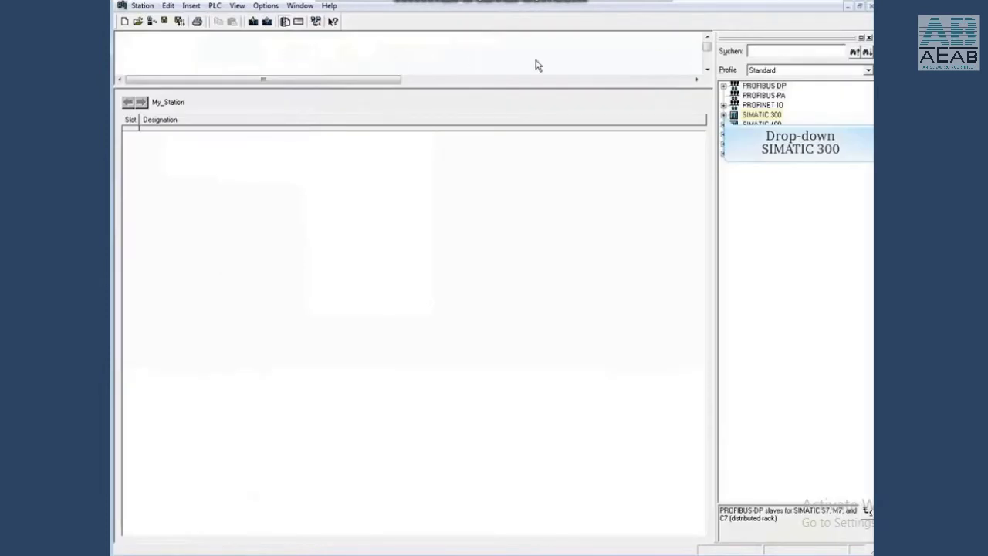
left_click(723, 115)
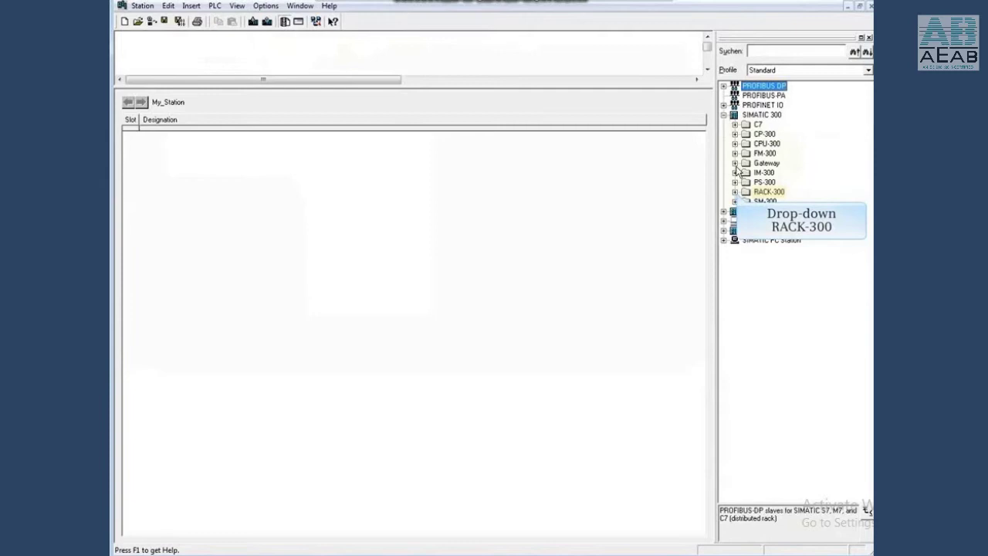
left_click(734, 192)
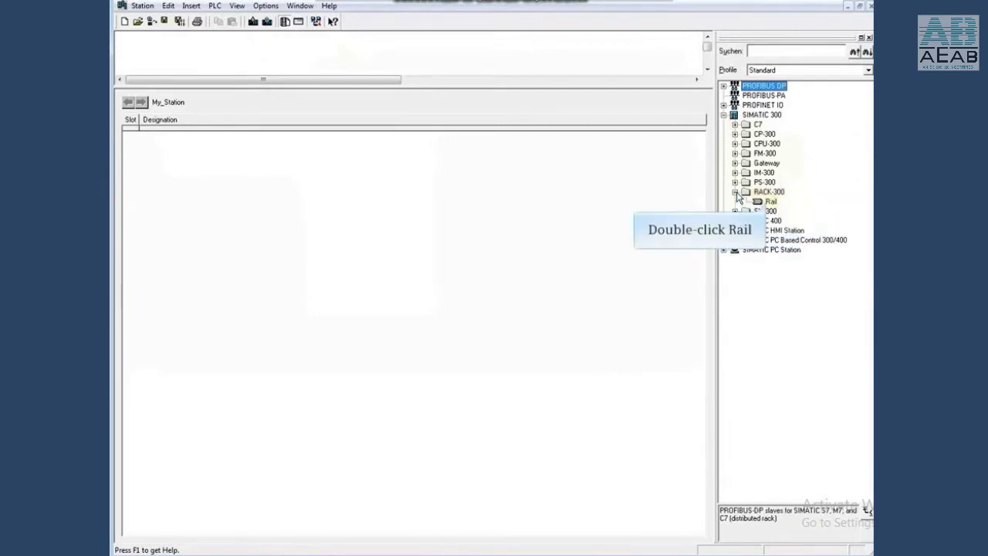
double_click(770, 202)
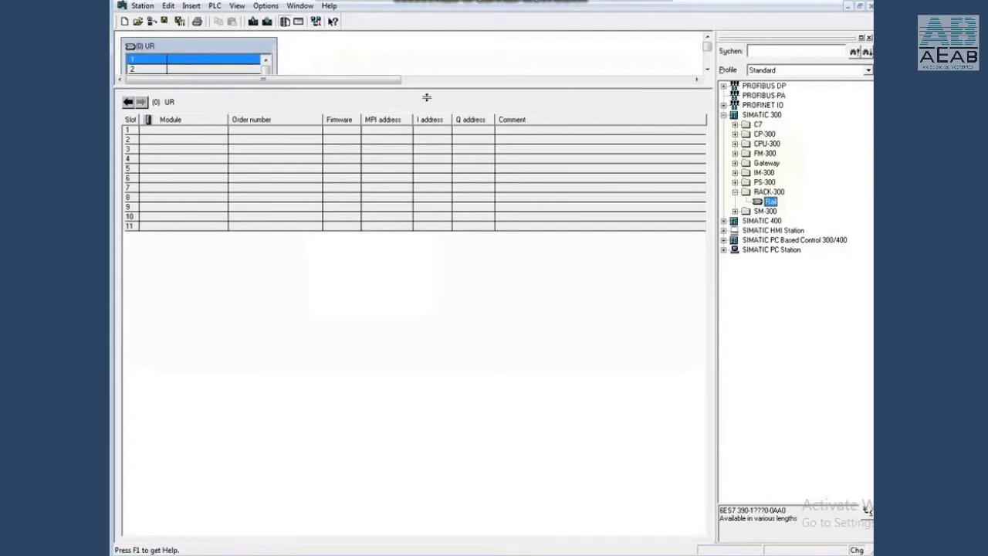
left_click_drag(426, 85, 398, 248)
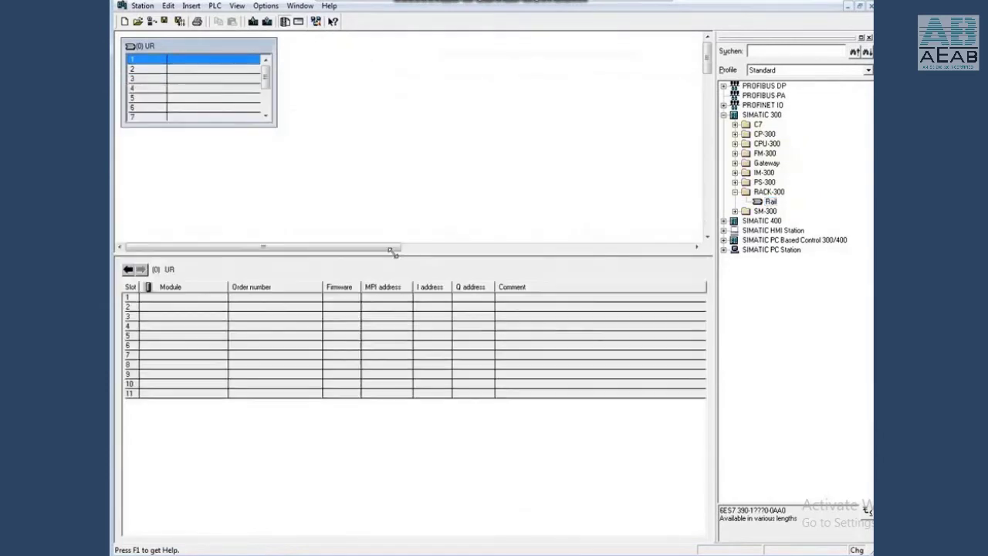
left_click_drag(276, 126, 421, 220)
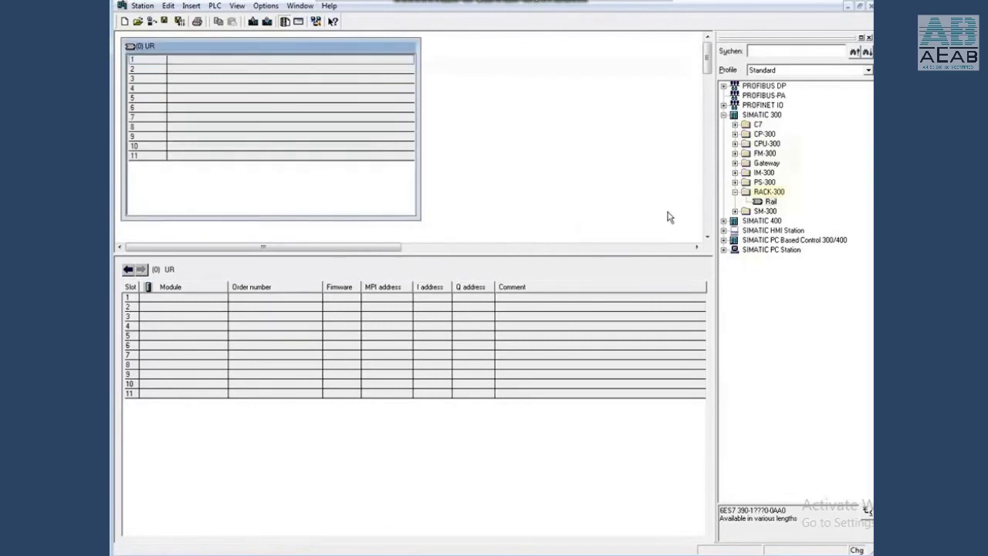
Place the PS 307 5A power supply (6ES7 307-1EA00-0AA0) in rack slot 1
left_click(734, 192)
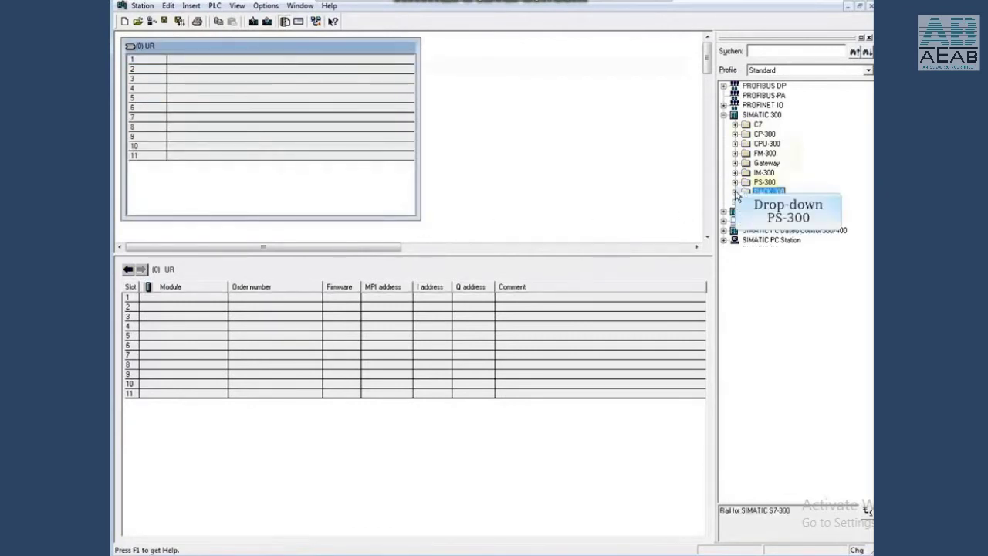
left_click(735, 183)
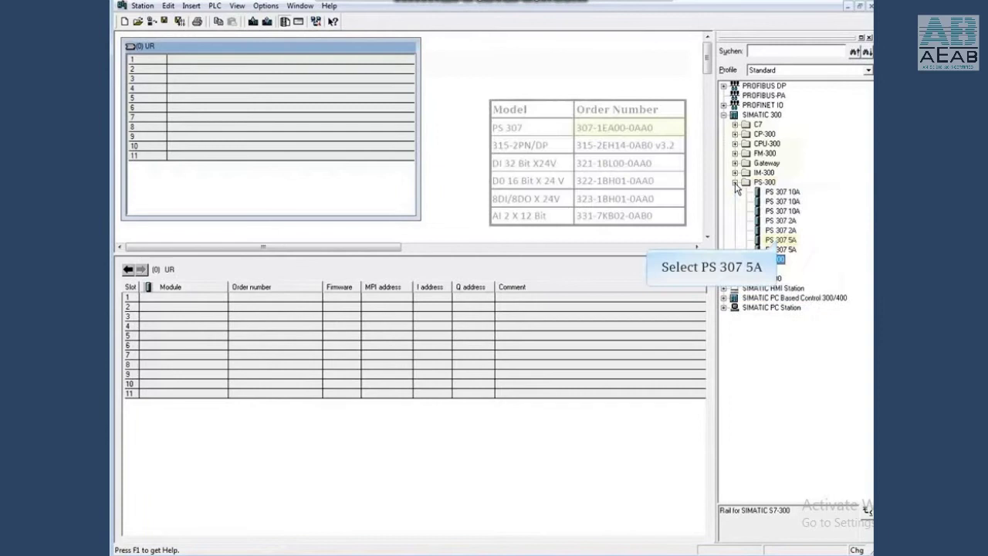
left_click(780, 240)
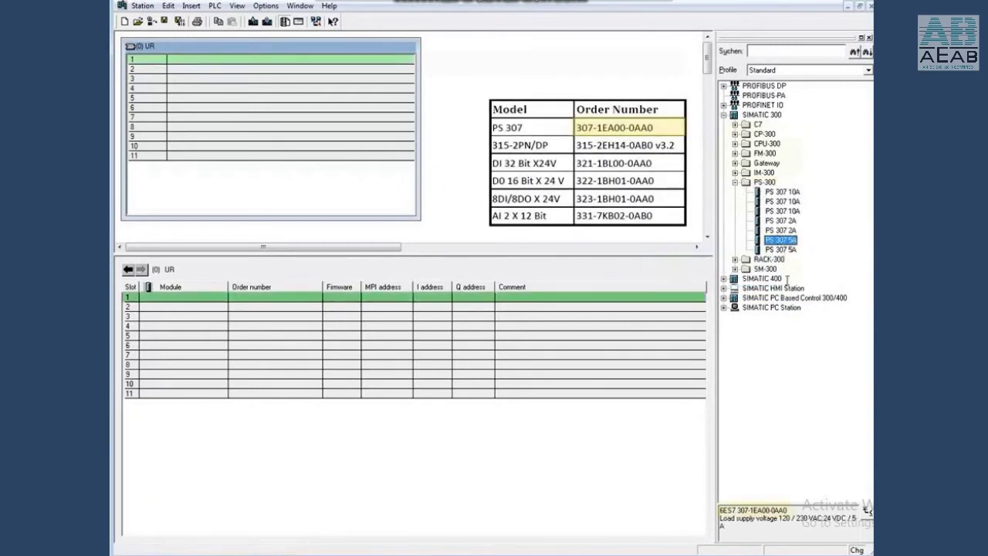
left_click_drag(791, 510, 718, 517)
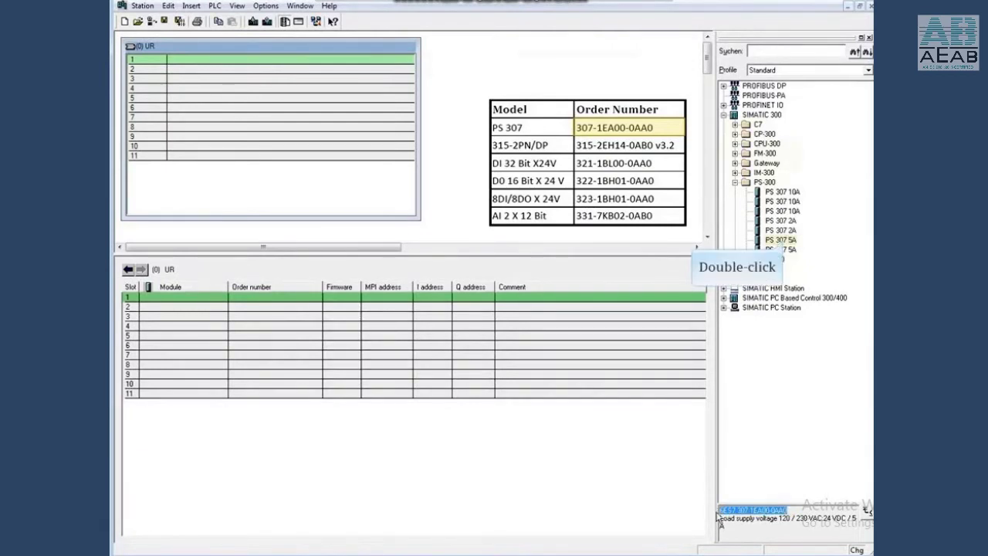
double_click(783, 241)
left_click(736, 183)
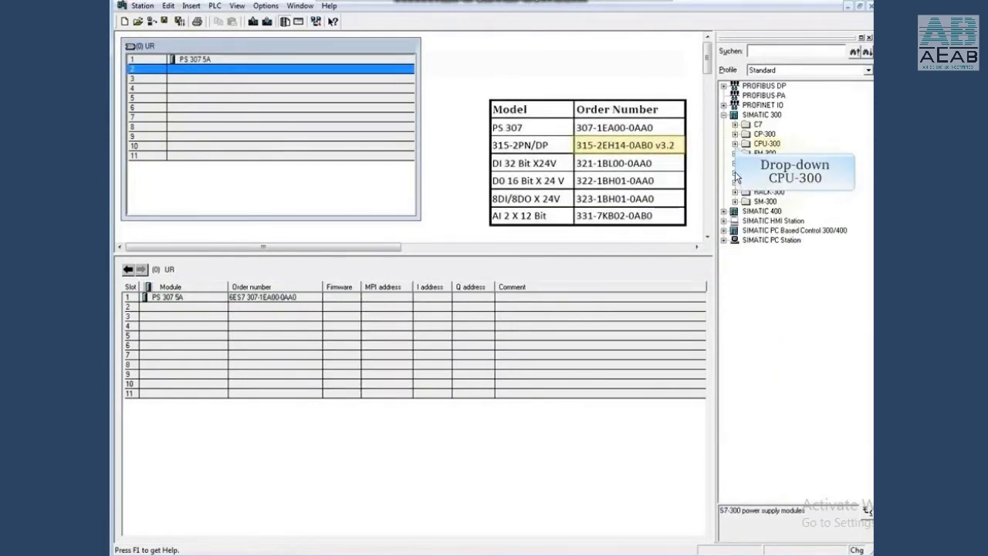
Insert CPU 315-2 PN/DP V3.2 (6ES7 315-2EH14-0AB0) in slot 2 with IP address 192.168.111.102
left_click(735, 144)
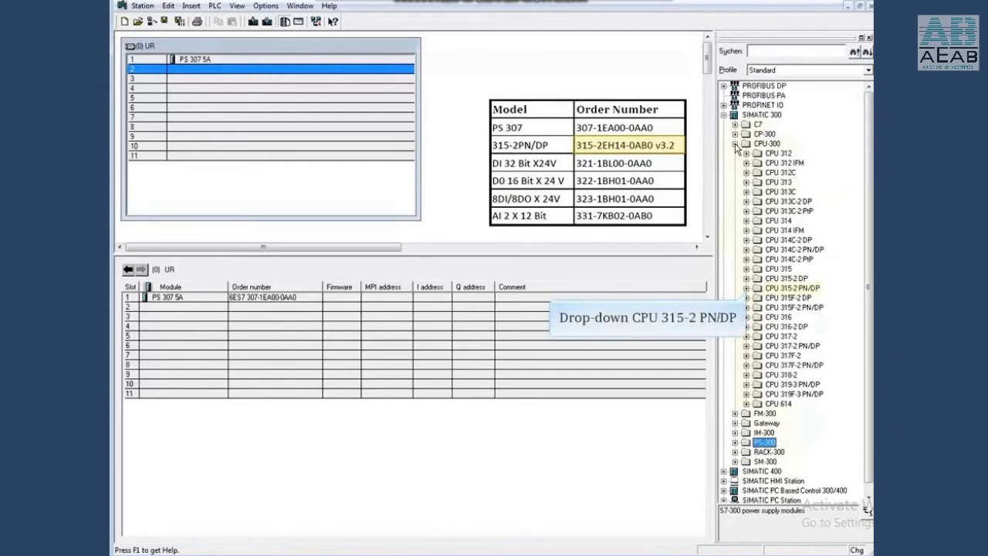
left_click(747, 288)
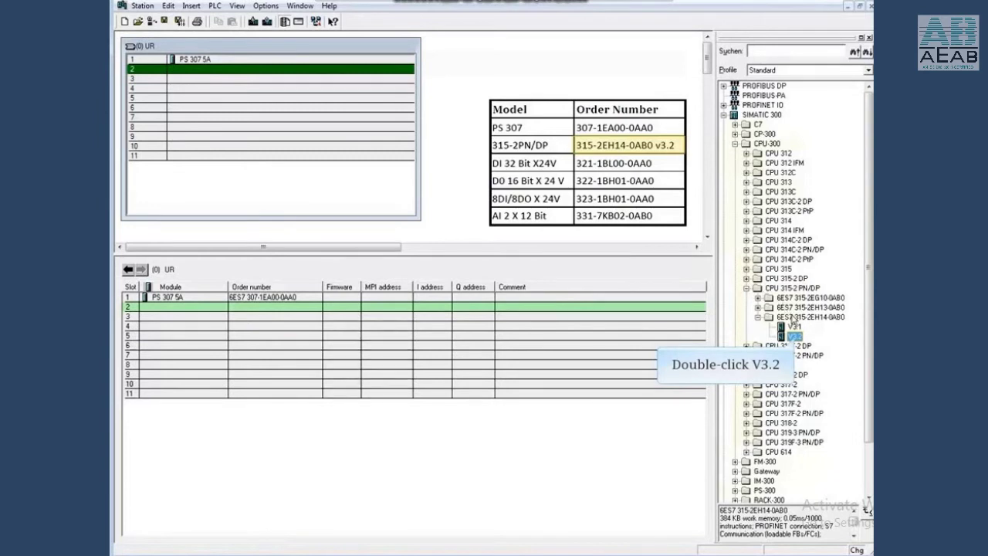
double_click(793, 336)
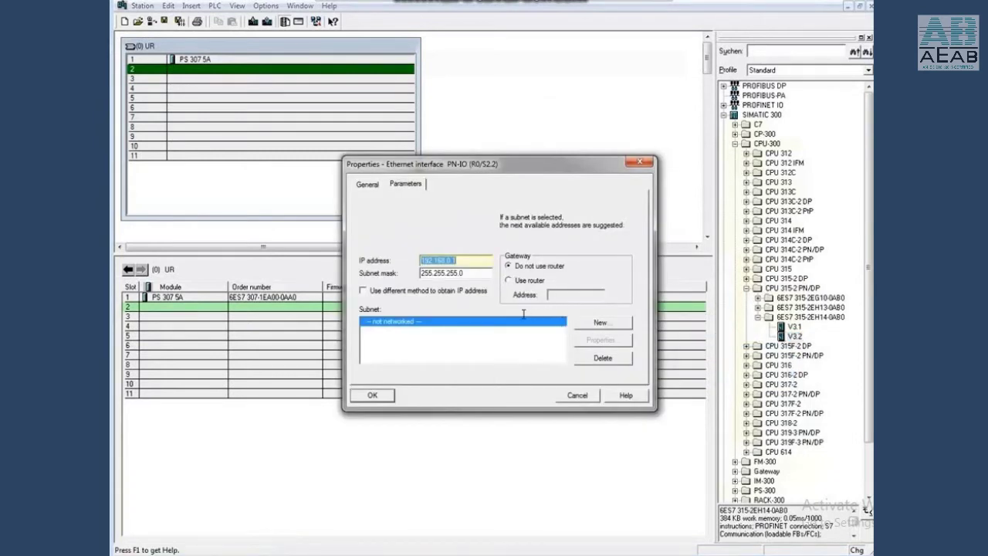
left_click(453, 262)
type("11")
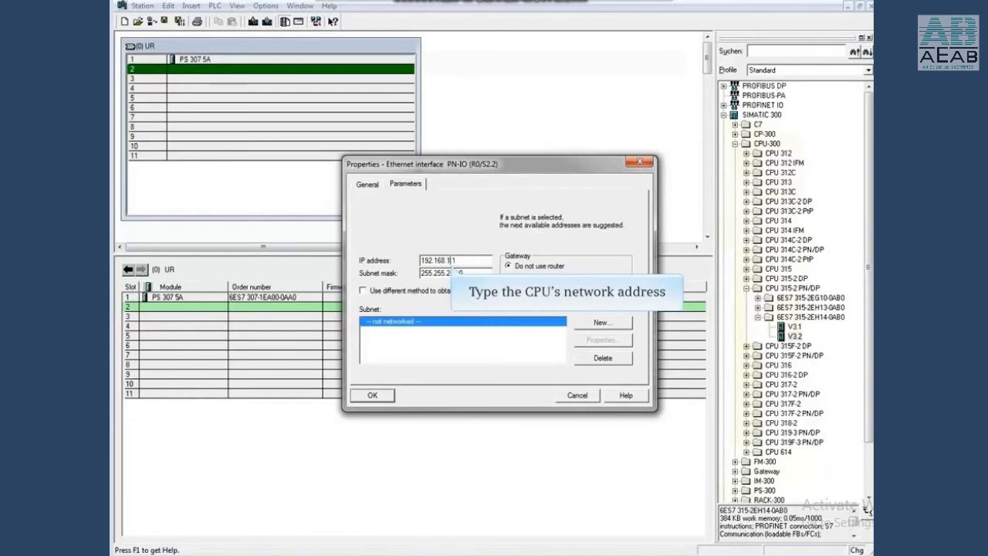
type("1.102")
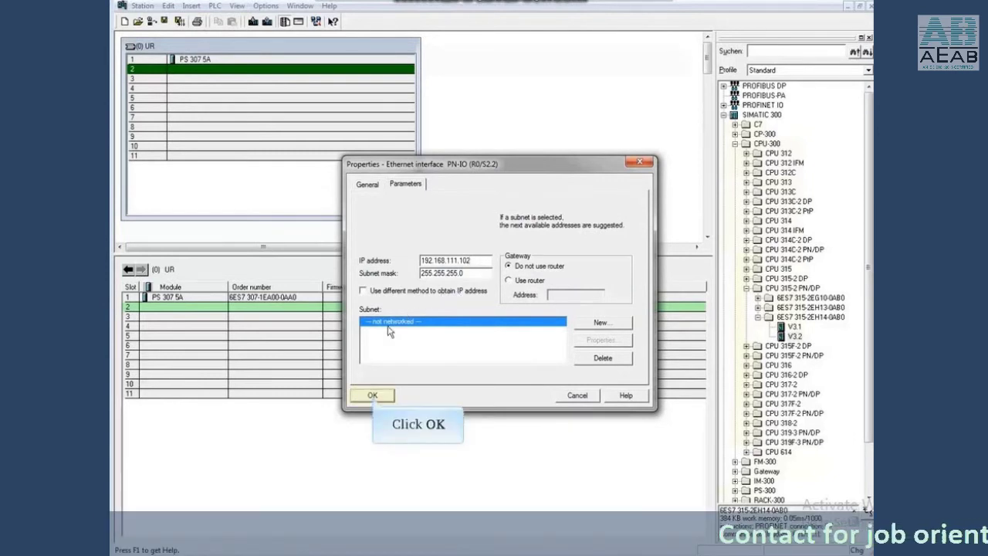
left_click(372, 394)
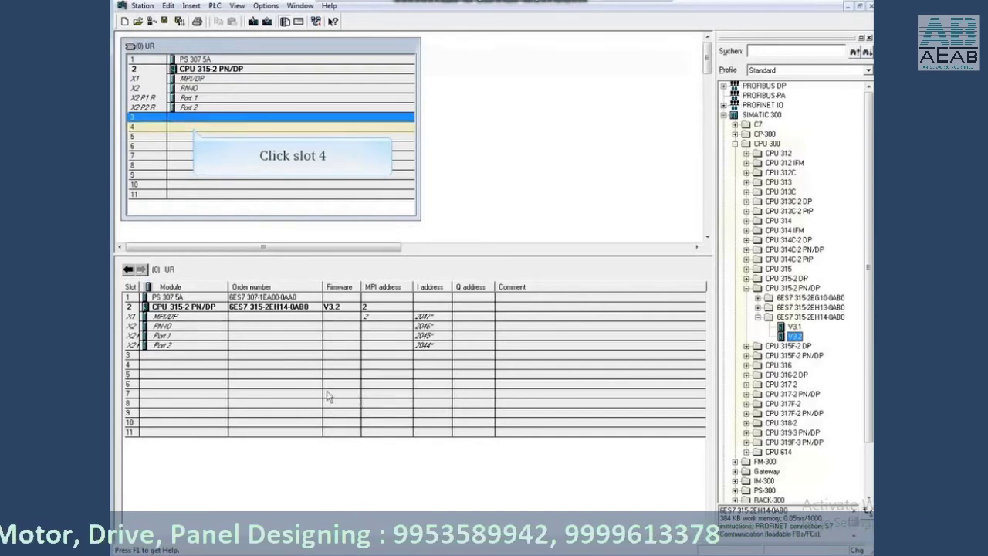
Place the DI32xDC24V module 6ES7 321-1BL00-0AA0 in slot 4, at input addresses 0..3
left_click(194, 128)
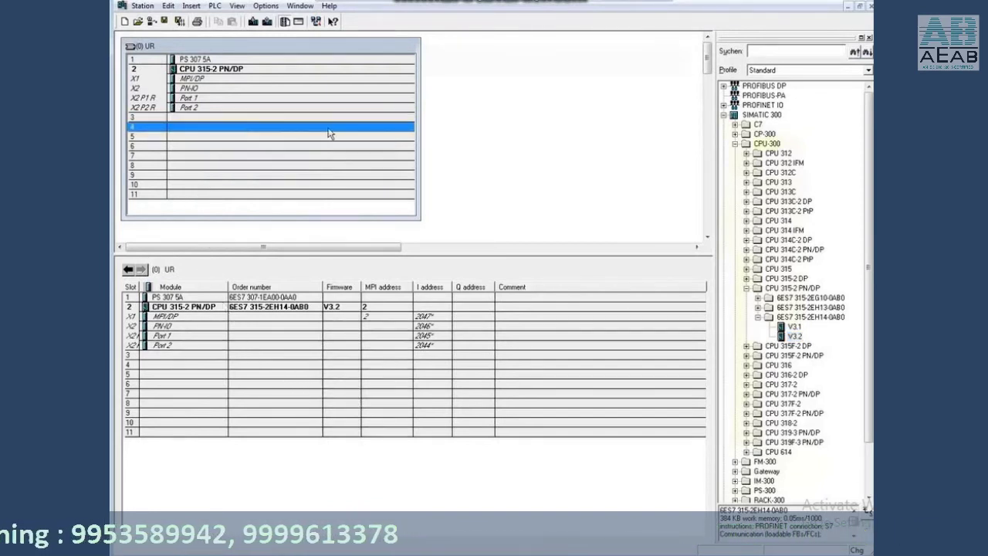
left_click(736, 144)
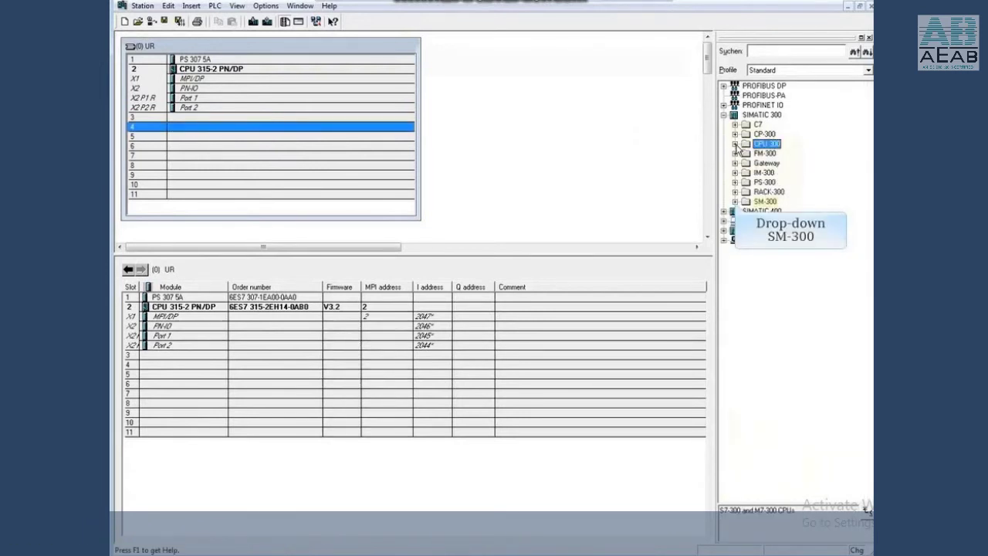
left_click(735, 202)
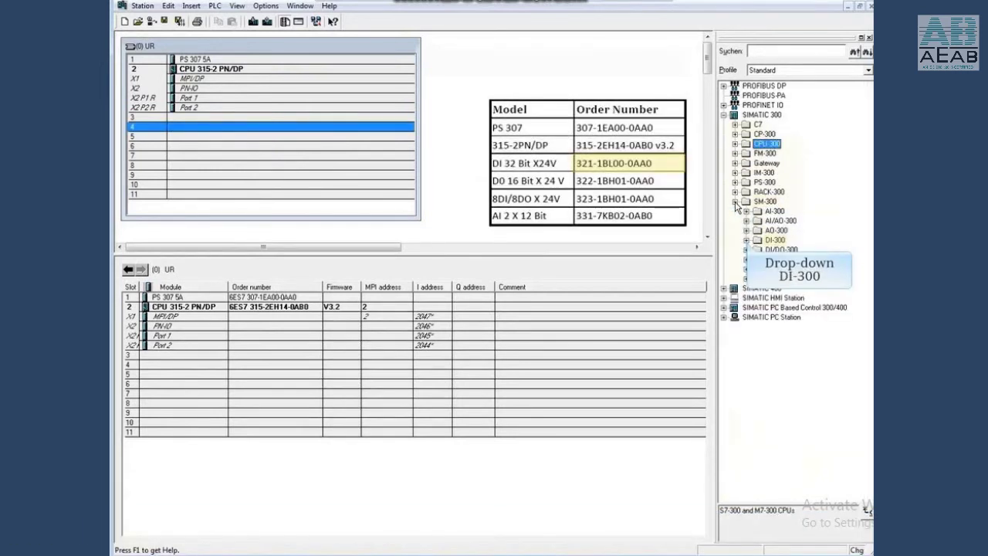
left_click(746, 240)
left_click(747, 247)
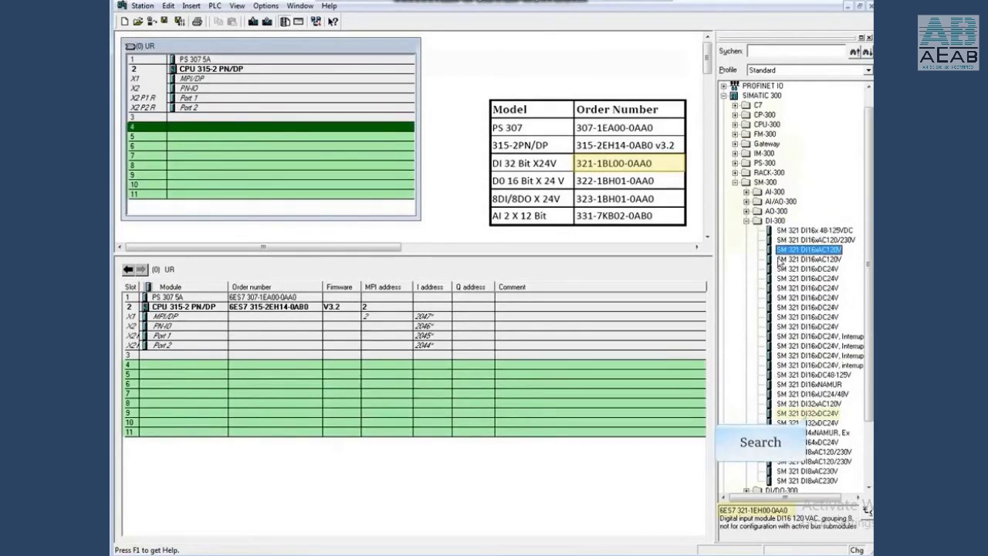
left_click(808, 414)
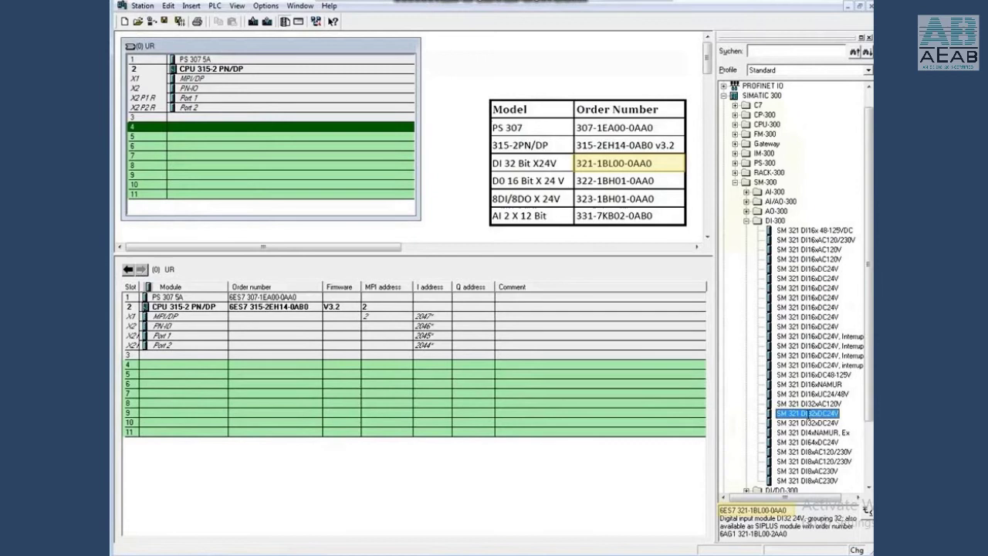
left_click_drag(788, 510, 714, 514)
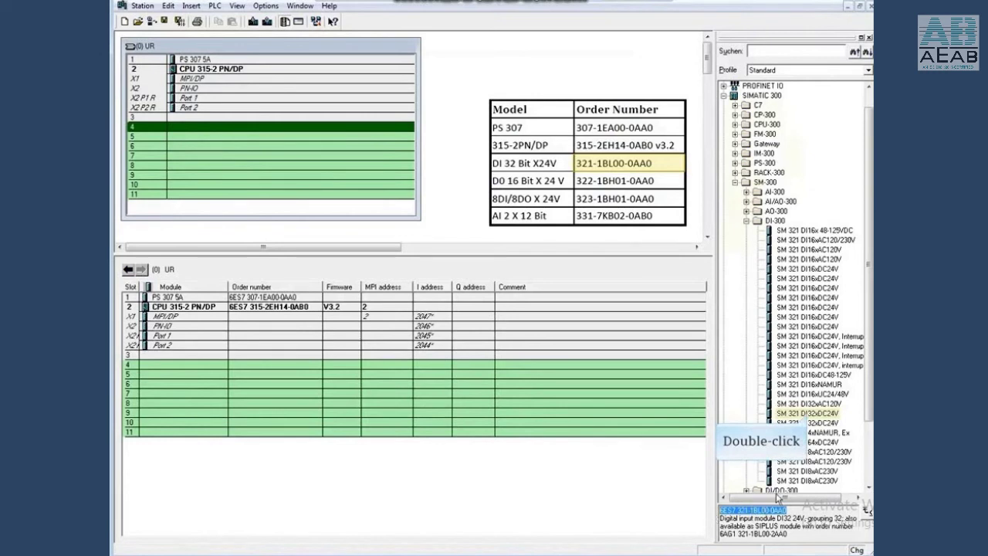
double_click(807, 413)
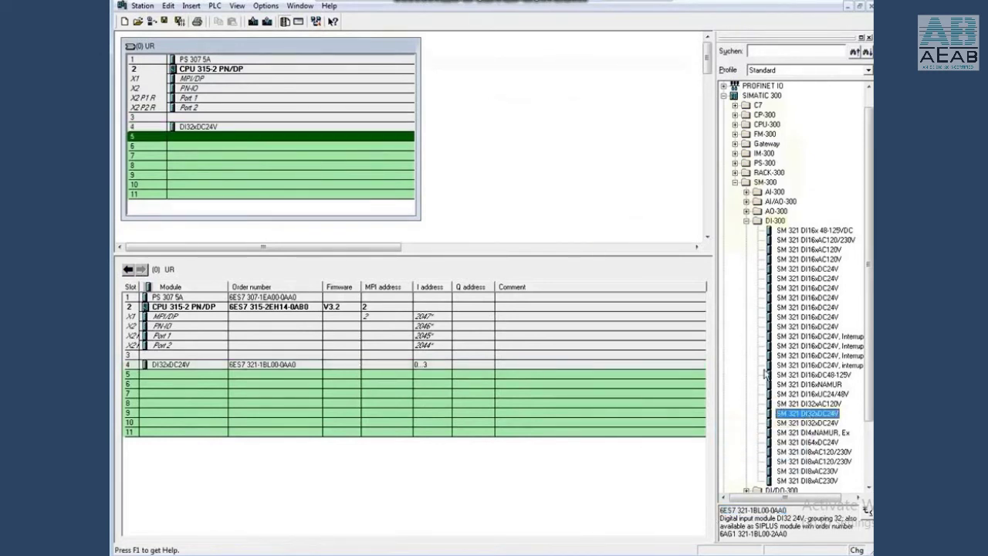
Place the DO16xDC24V/0.5A module 6ES7 322-1BH01-0AA0 in slot 5, at output addresses 4..5
left_click(747, 221)
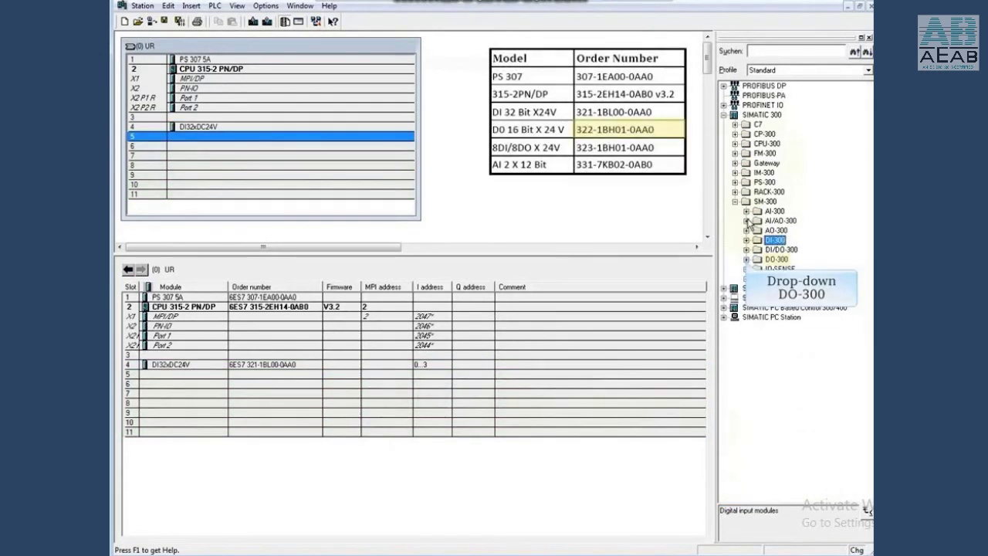
left_click(746, 259)
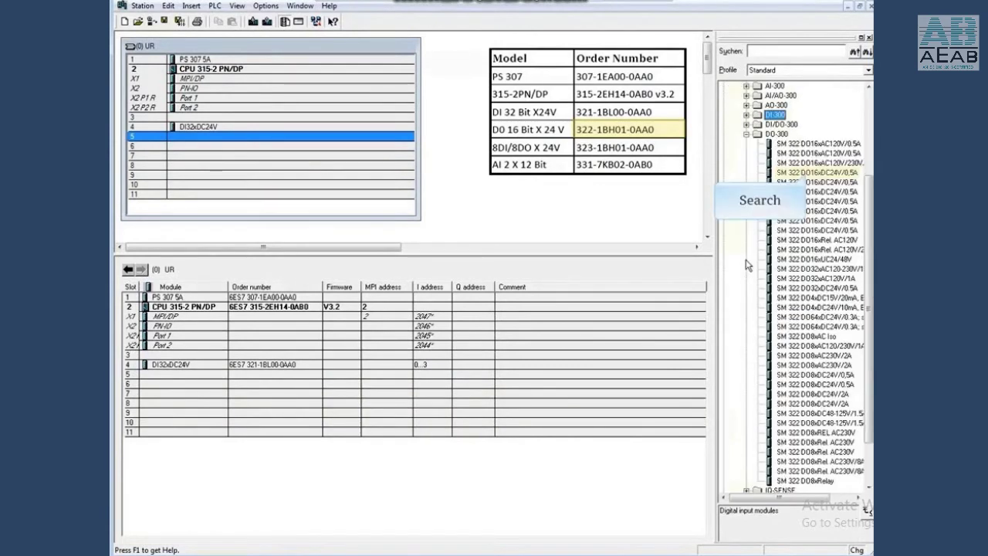
left_click(807, 173)
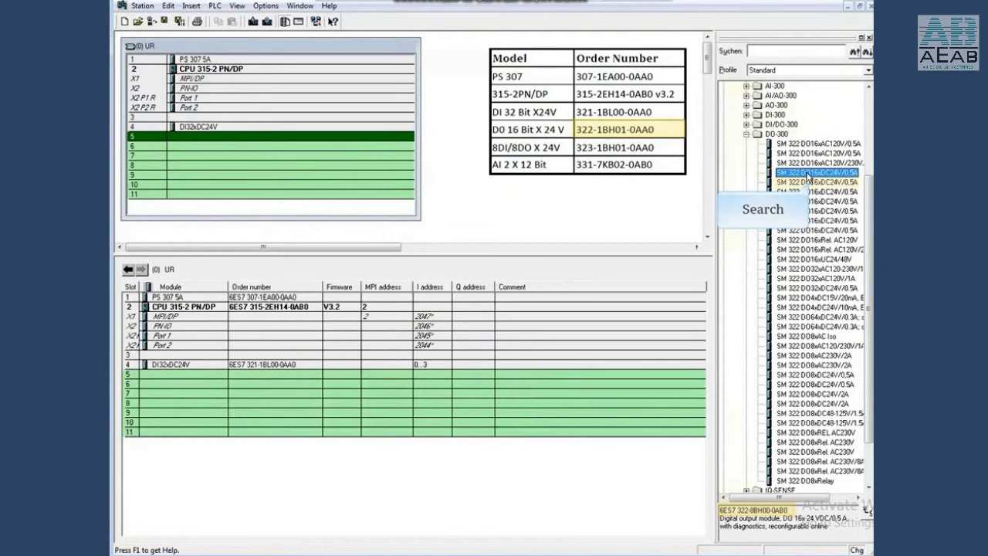
left_click(812, 183)
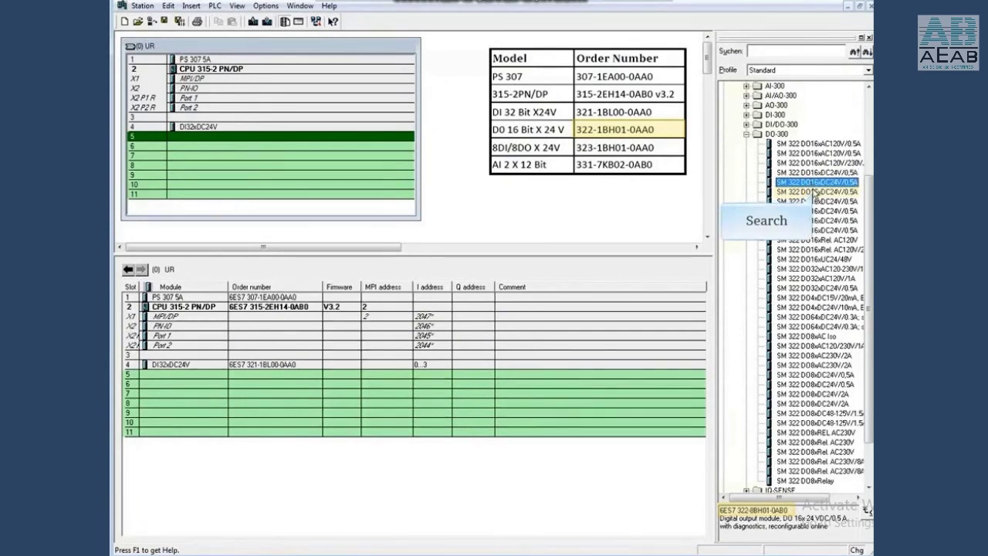
left_click(813, 193)
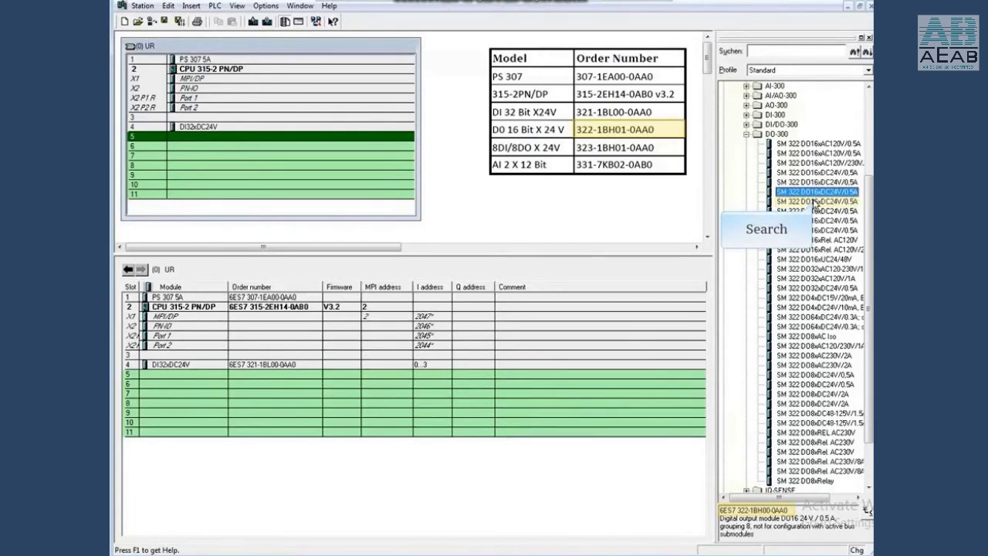
left_click(813, 201)
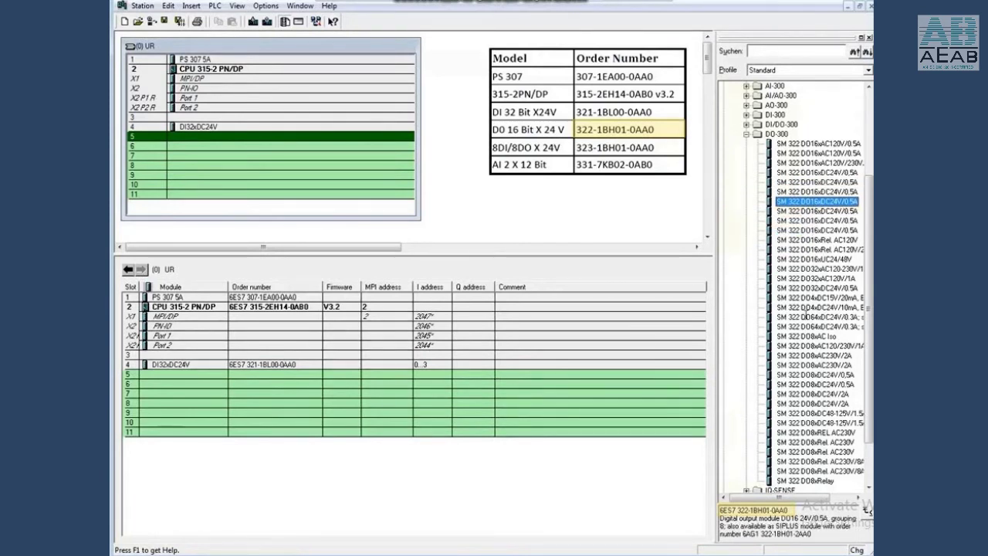
left_click_drag(788, 511, 721, 510)
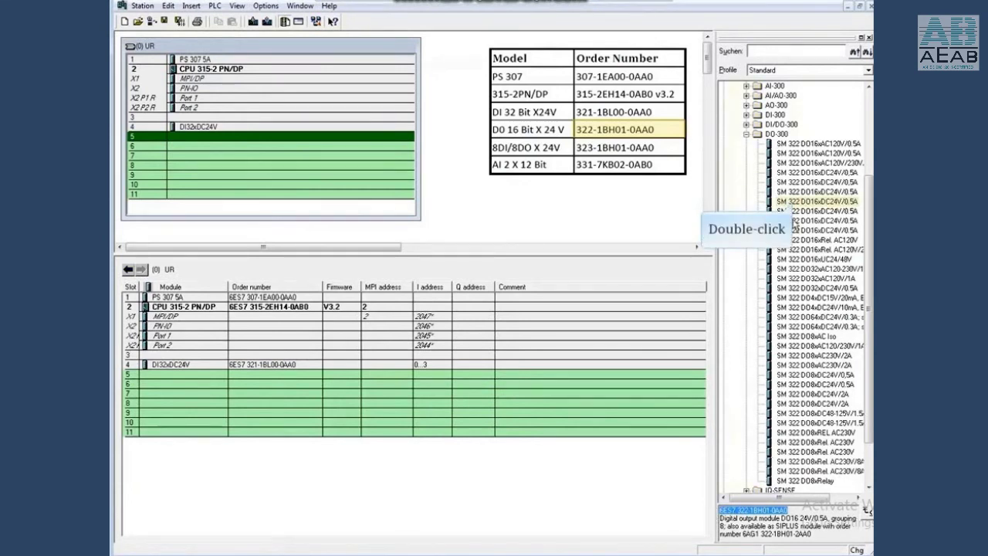
double_click(768, 200)
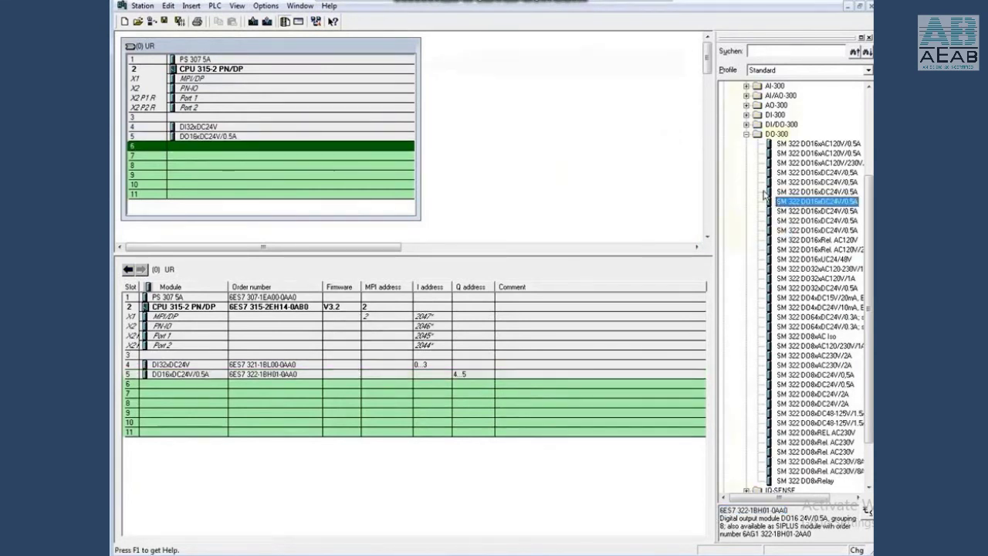
Place the DI8/DO8xDC24V/0.5A module 6ES7 323-1BH01-0AA0 in slot 6, at address 8
left_click(746, 134)
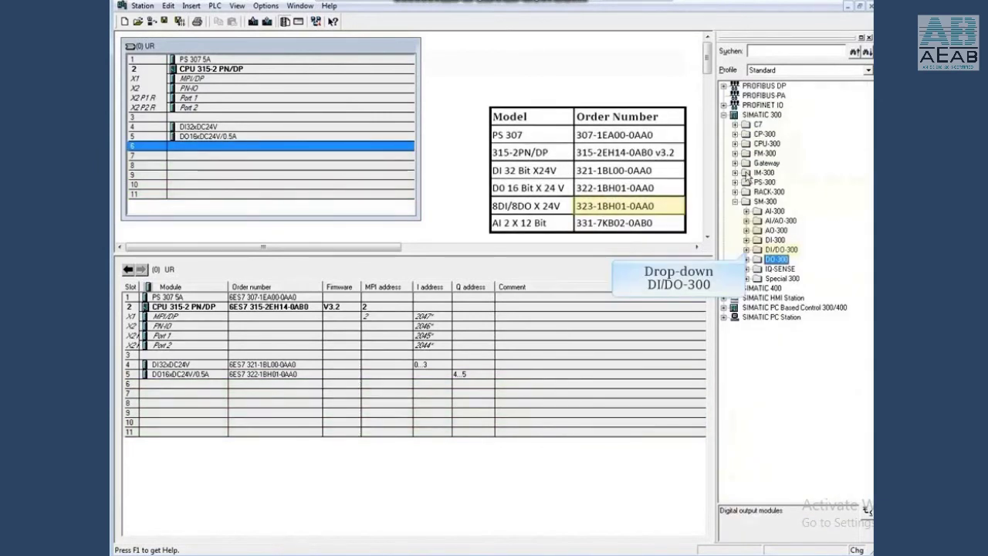
left_click(747, 250)
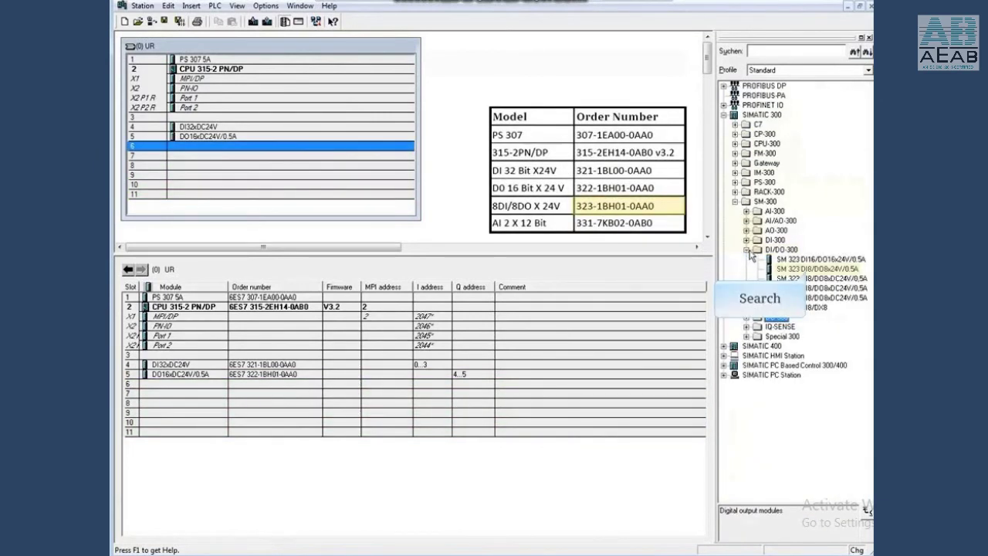
left_click(807, 270)
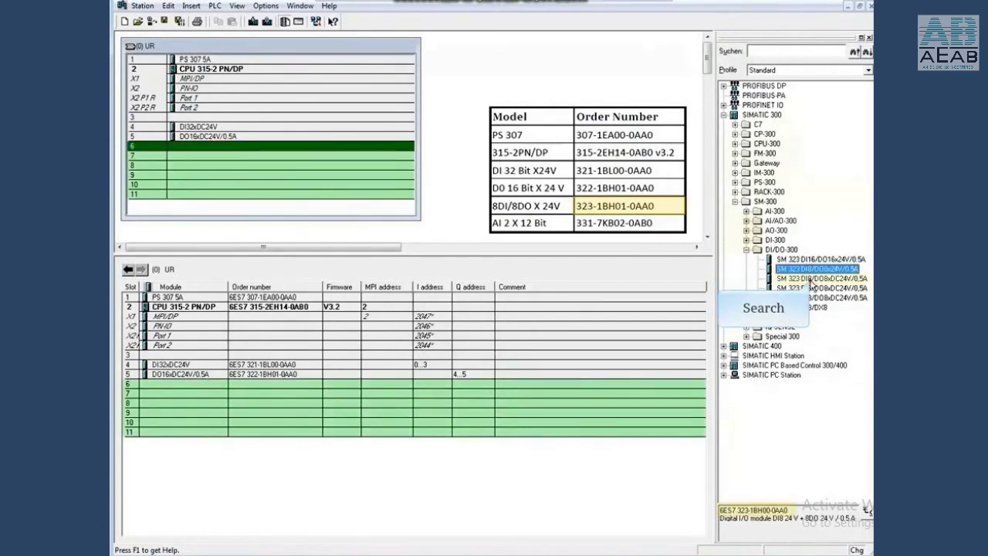
left_click(810, 278)
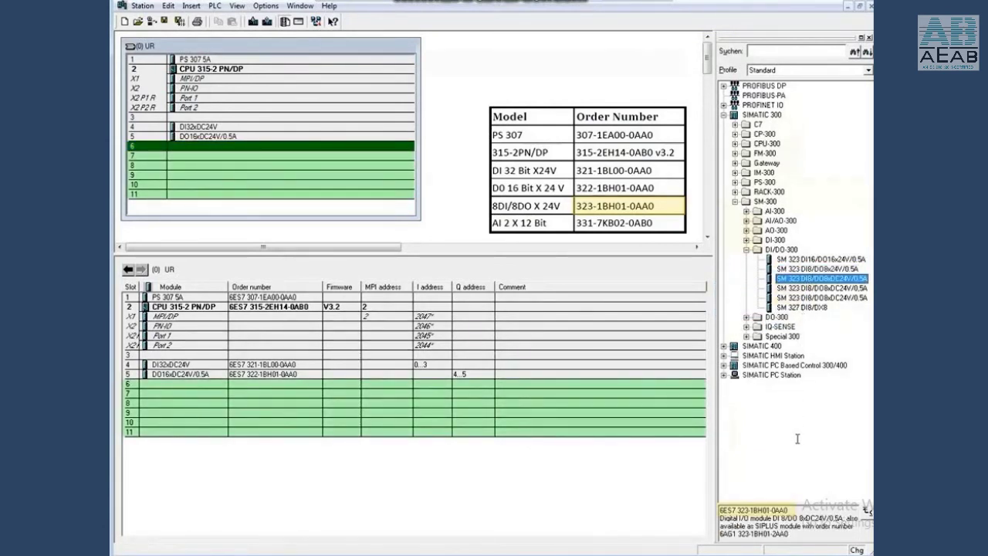
left_click_drag(798, 510, 720, 510)
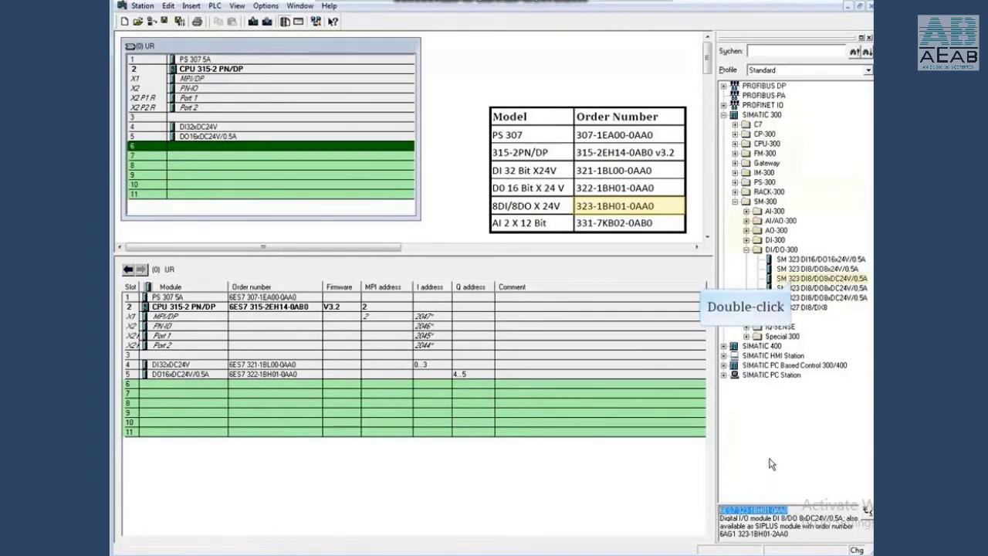
double_click(793, 279)
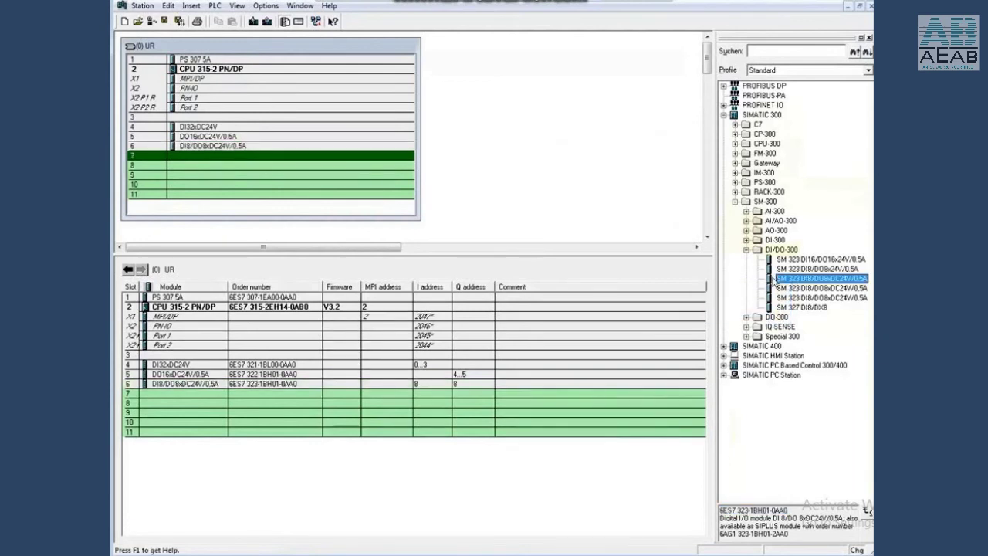
Place the AI2x12Bit analog input module 6ES7 331-7KB02-0AB0 in slot 7, at addresses 304...307
left_click(747, 250)
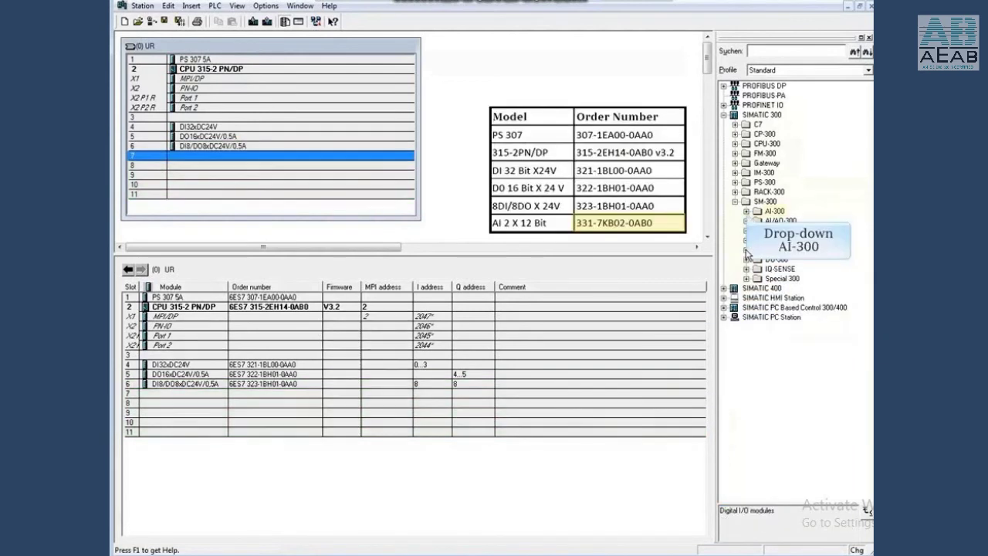
left_click(746, 212)
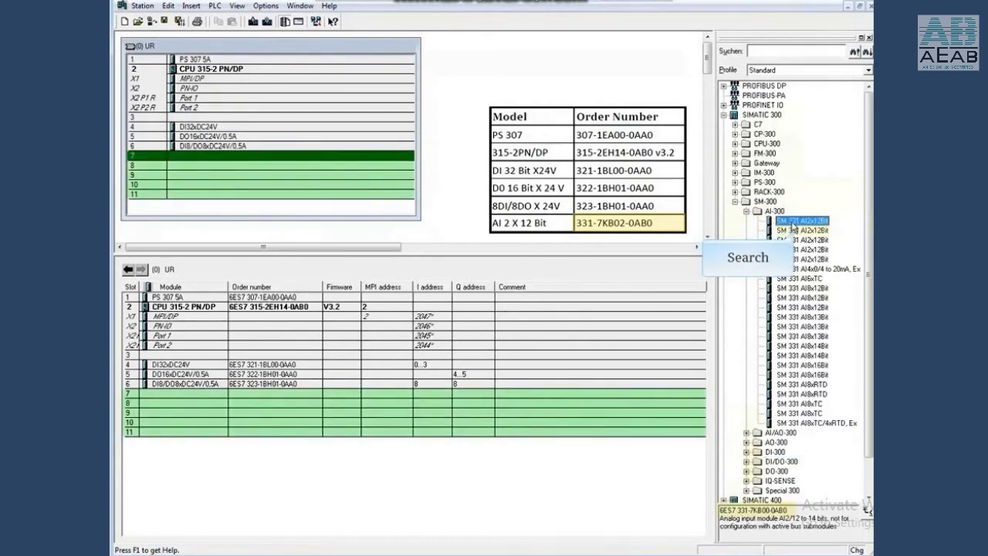
left_click(796, 232)
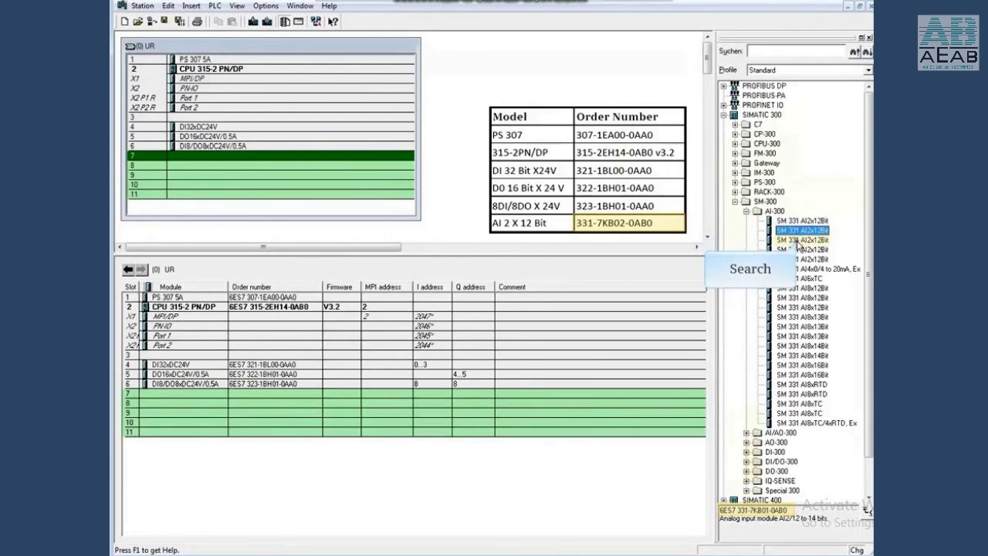
left_click(797, 239)
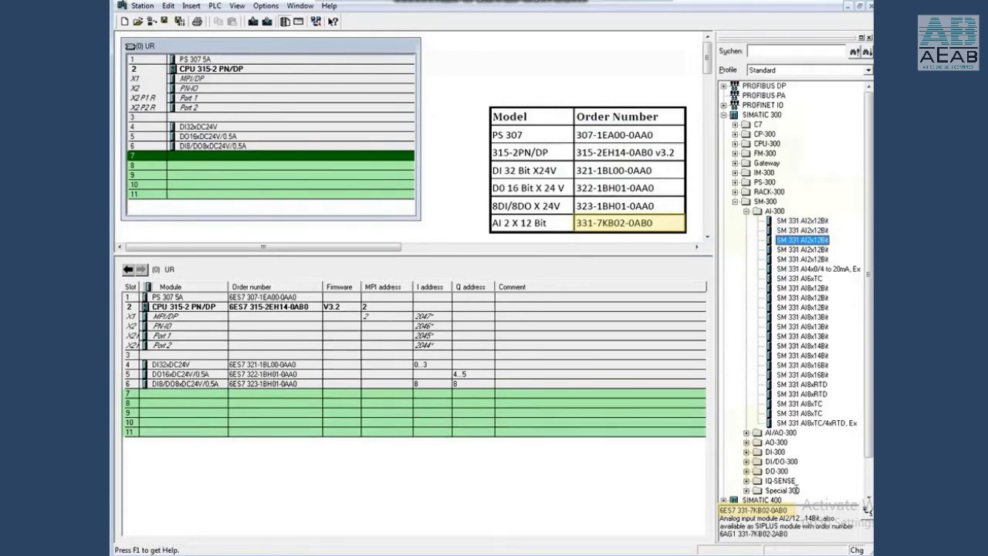
left_click_drag(795, 511, 713, 515)
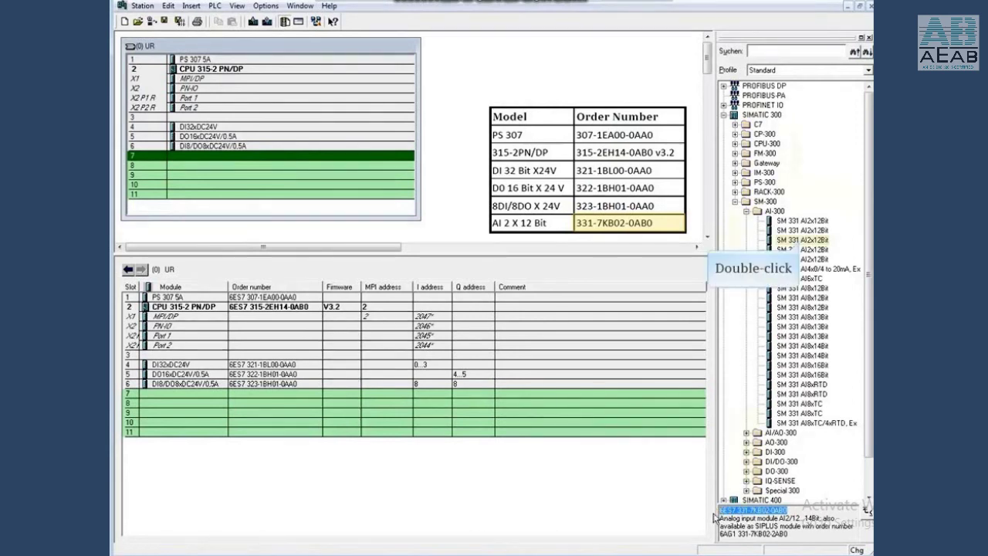
double_click(799, 240)
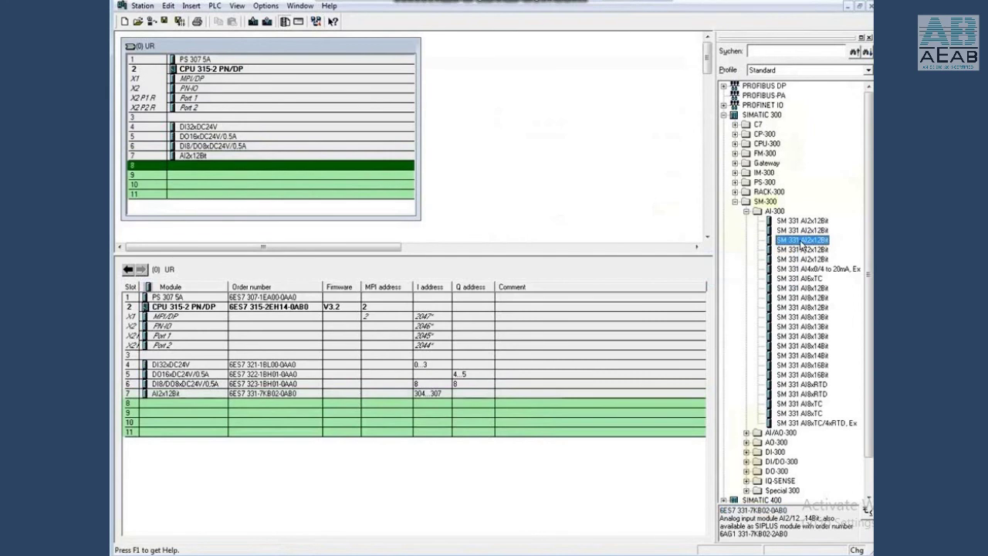
Collapse the SM-300 catalog group and run Save and Compile for My_Station's hardware configuration
left_click(734, 202)
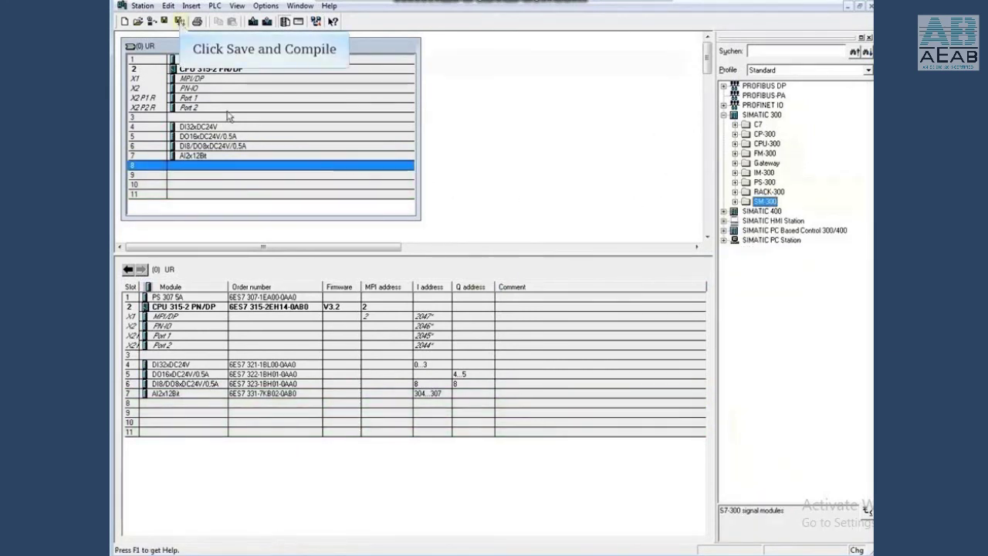
left_click(179, 22)
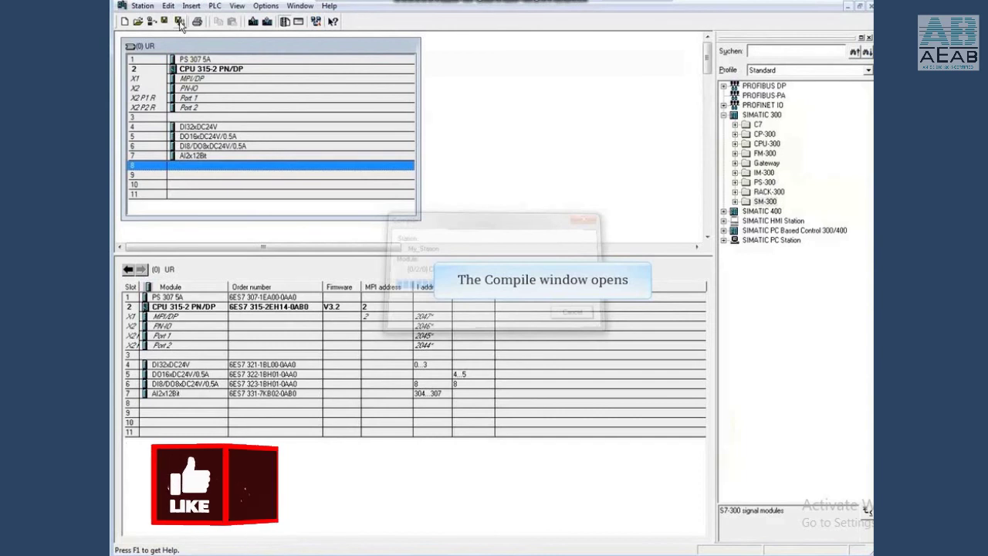